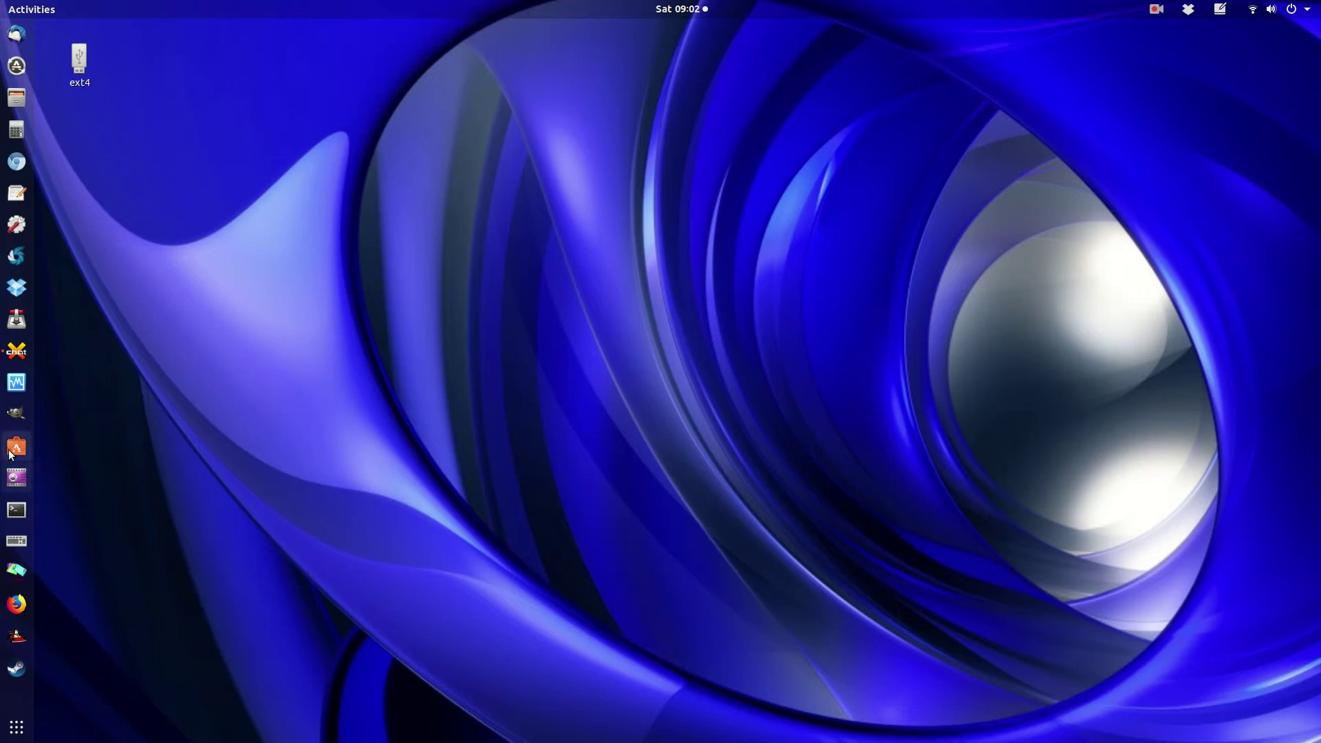
Search the application overview for 'gnome' and launch the Logs app
{"action": "left_click", "coordinate": [9, 524]}
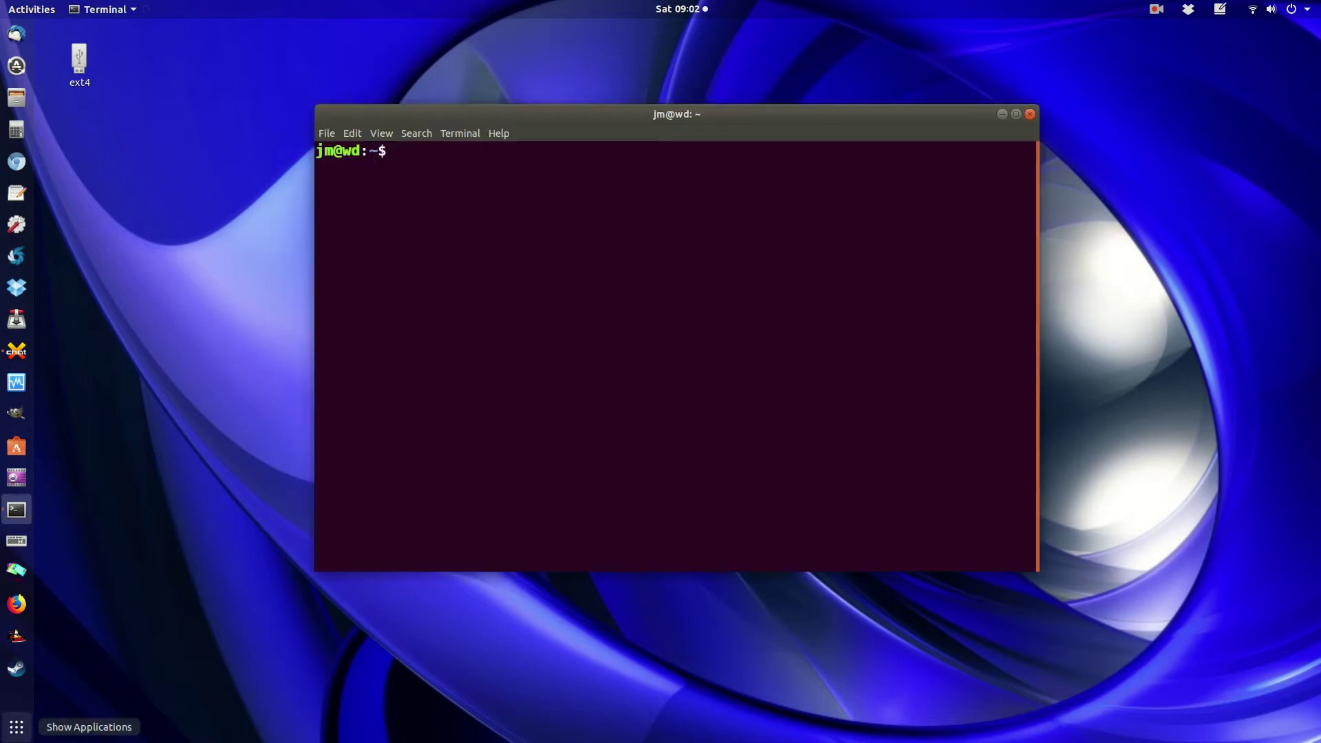
{"action": "left_click", "coordinate": [8, 732]}
{"action": "type", "text": "gn"}
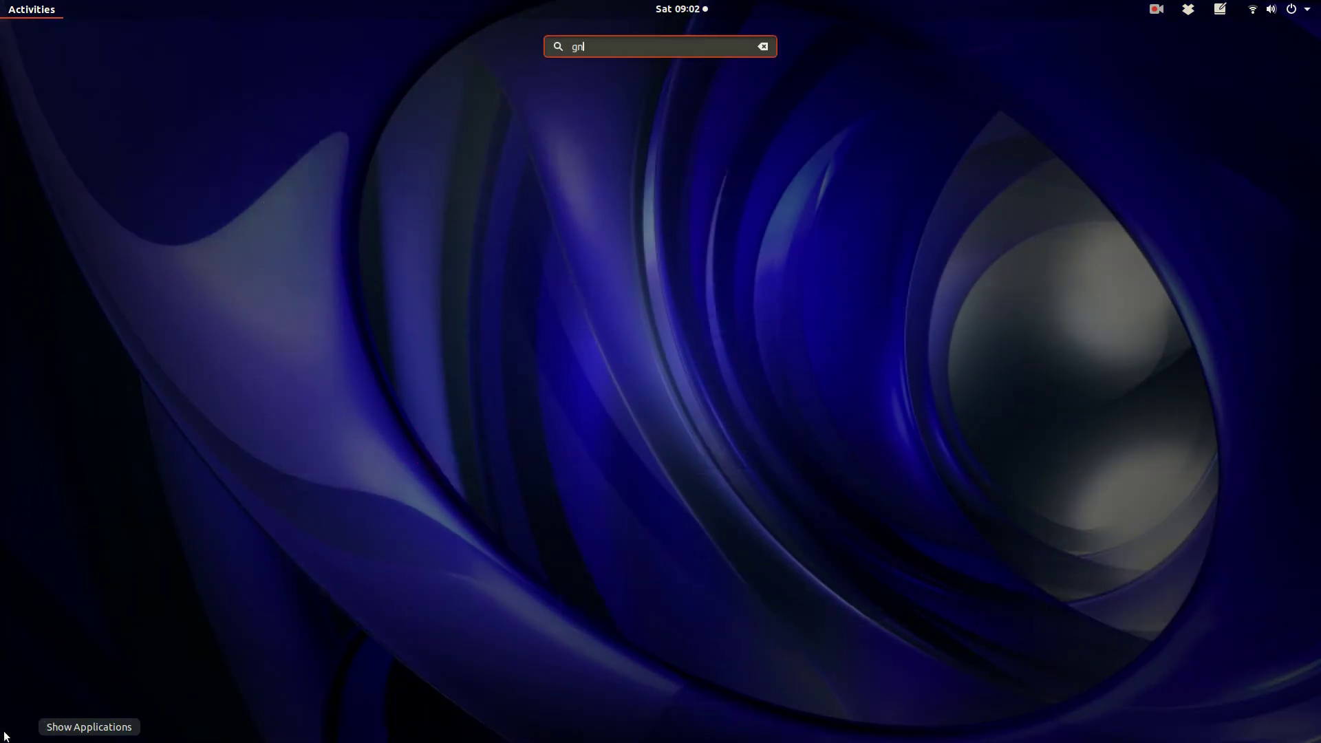
{"action": "type", "text": "ome"}
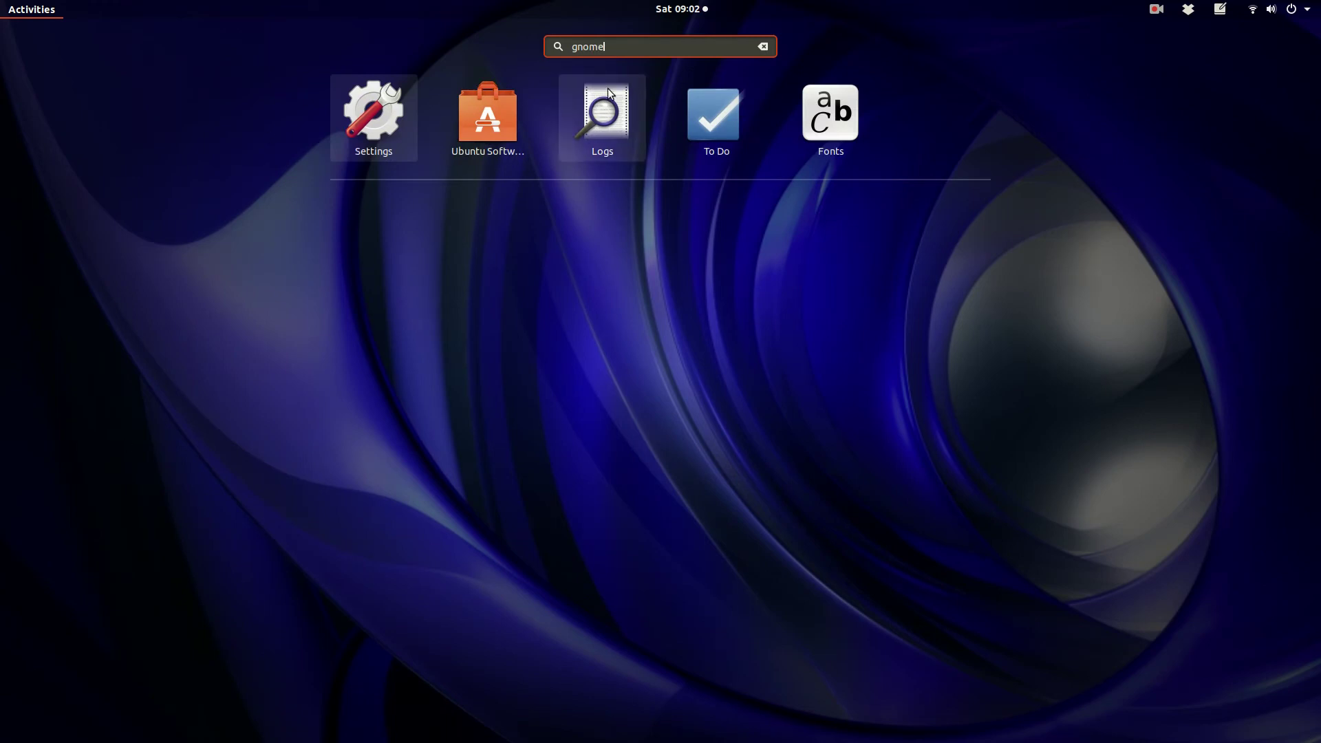
{"action": "left_click", "coordinate": [604, 120]}
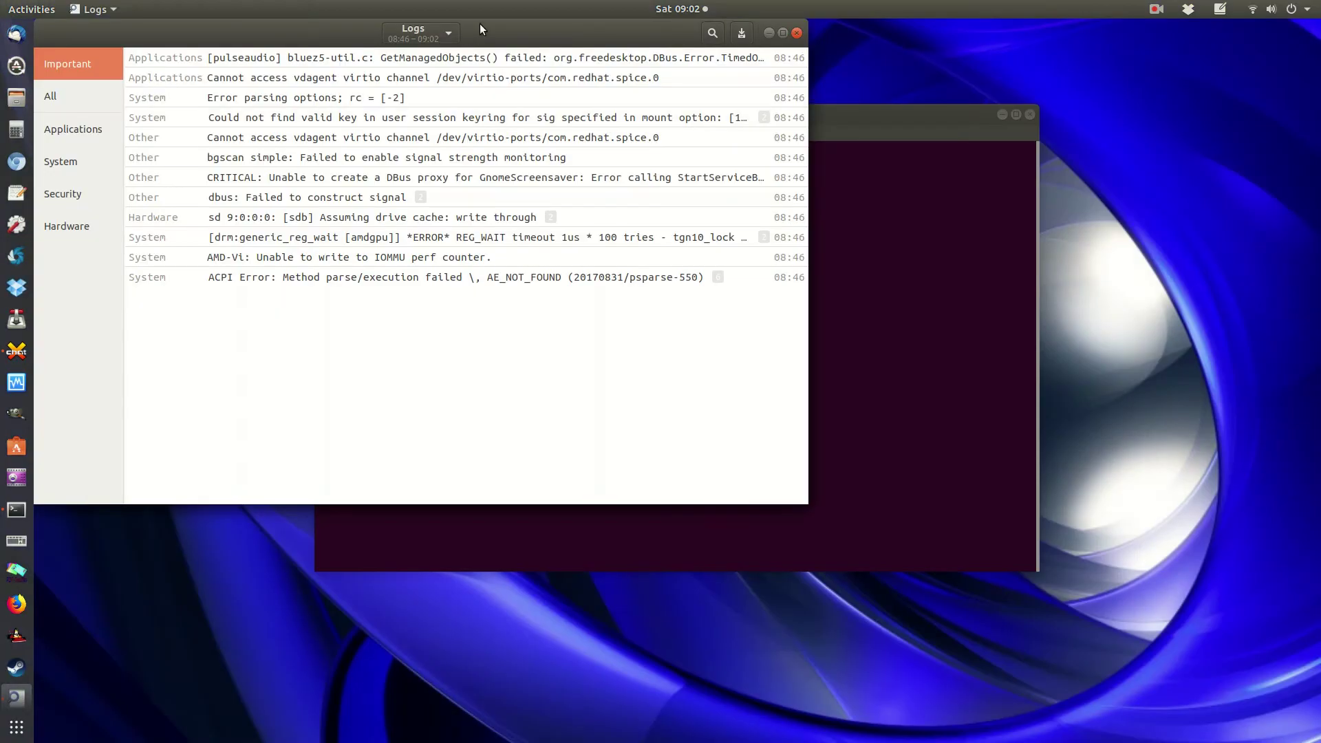
Move the Logs window down and right, then bring the terminal back in front
{"action": "mouse_move", "coordinate": [480, 24]}
{"action": "left_mouse_down"}
{"action": "mouse_move", "coordinate": [670, 155]}
{"action": "mouse_move", "coordinate": [796, 176]}
{"action": "left_mouse_up"}
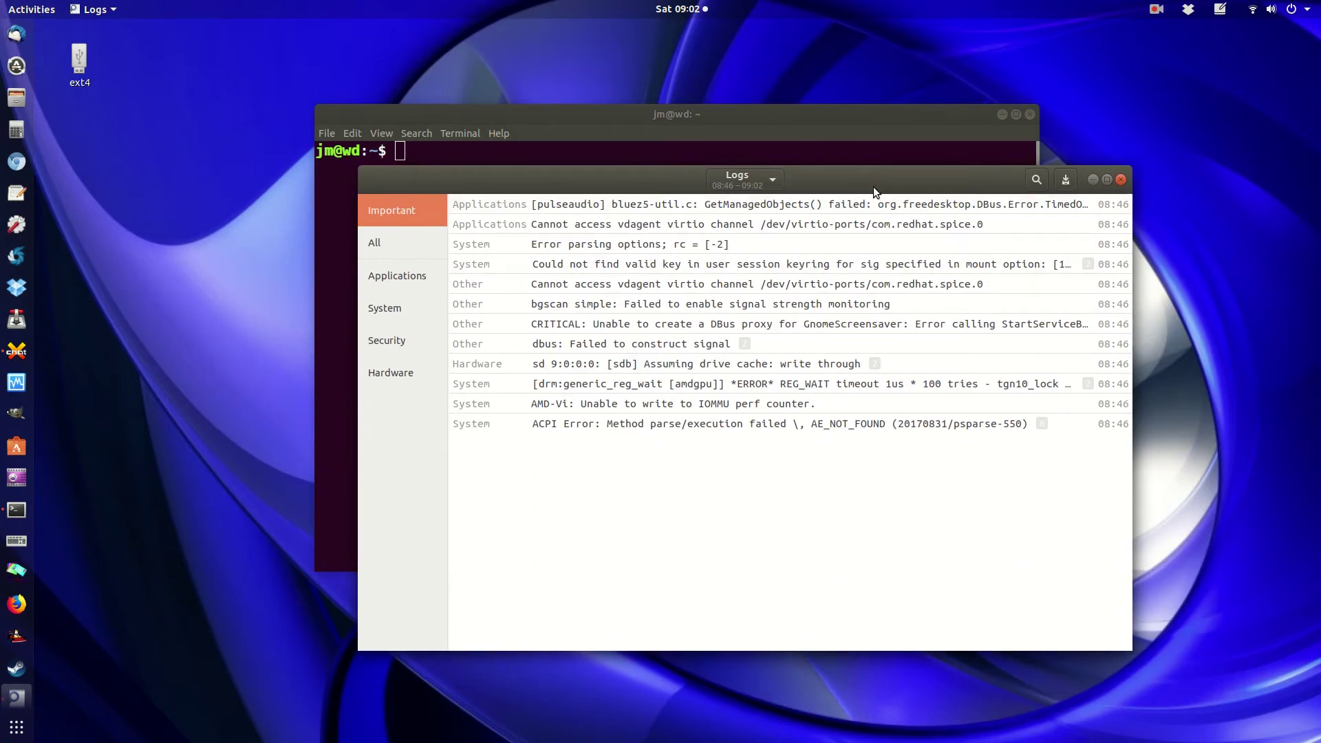
{"action": "left_click_drag", "start_coordinate": [869, 185], "coordinate": [856, 198]}
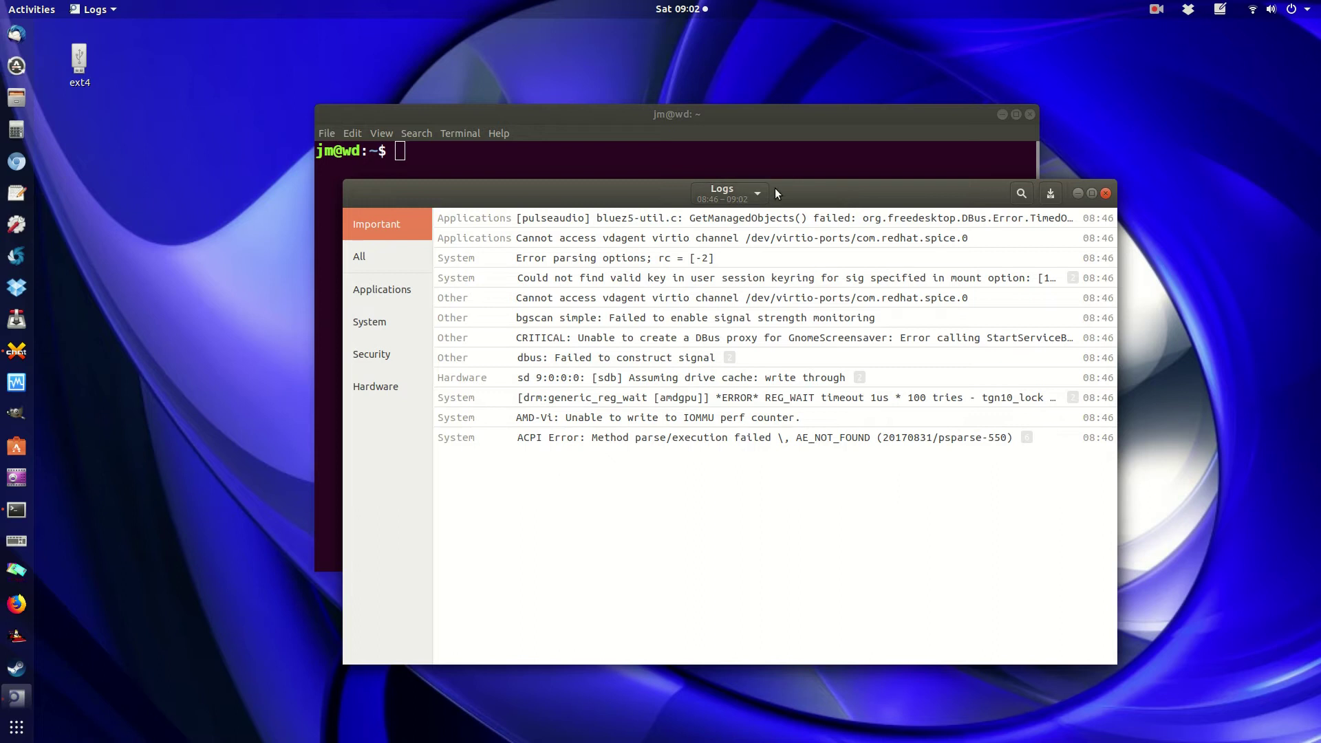
{"action": "left_click", "coordinate": [791, 142]}
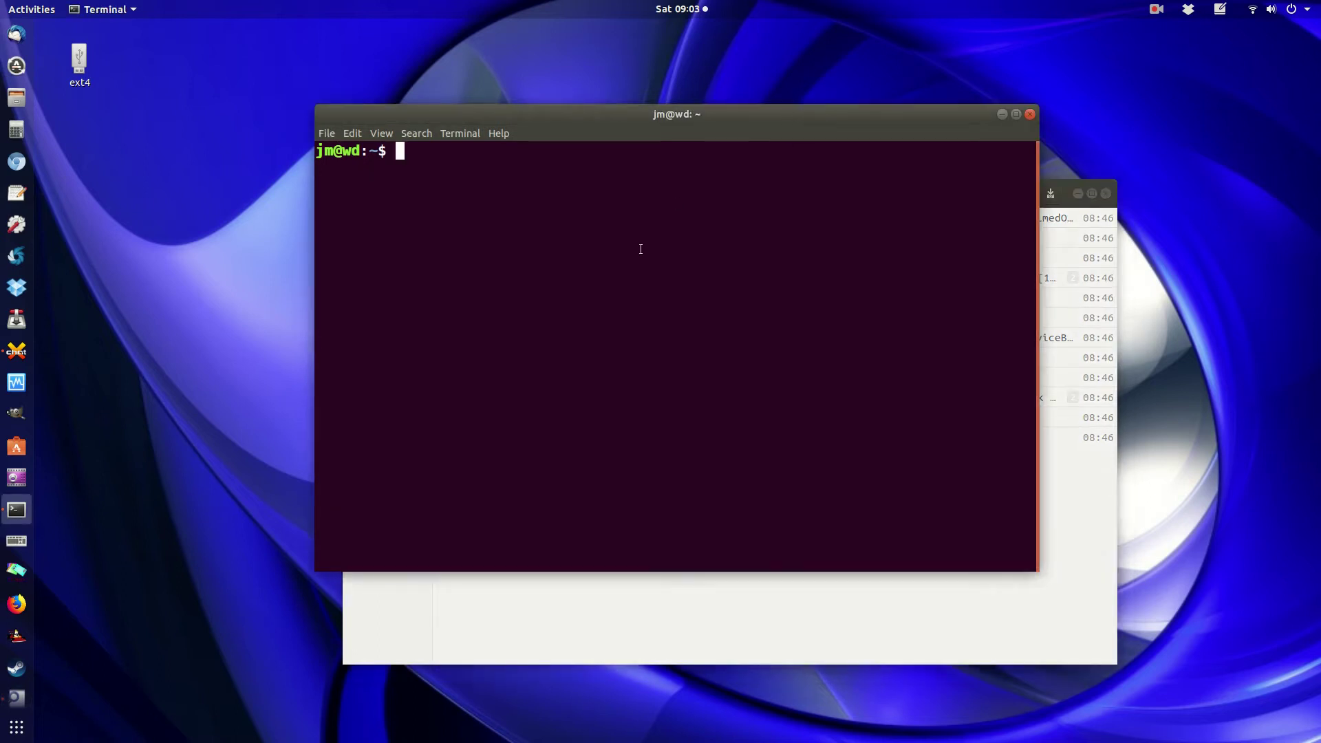
{"action": "type", "text": "sudo "}
{"action": "type", "text": "apt install "}
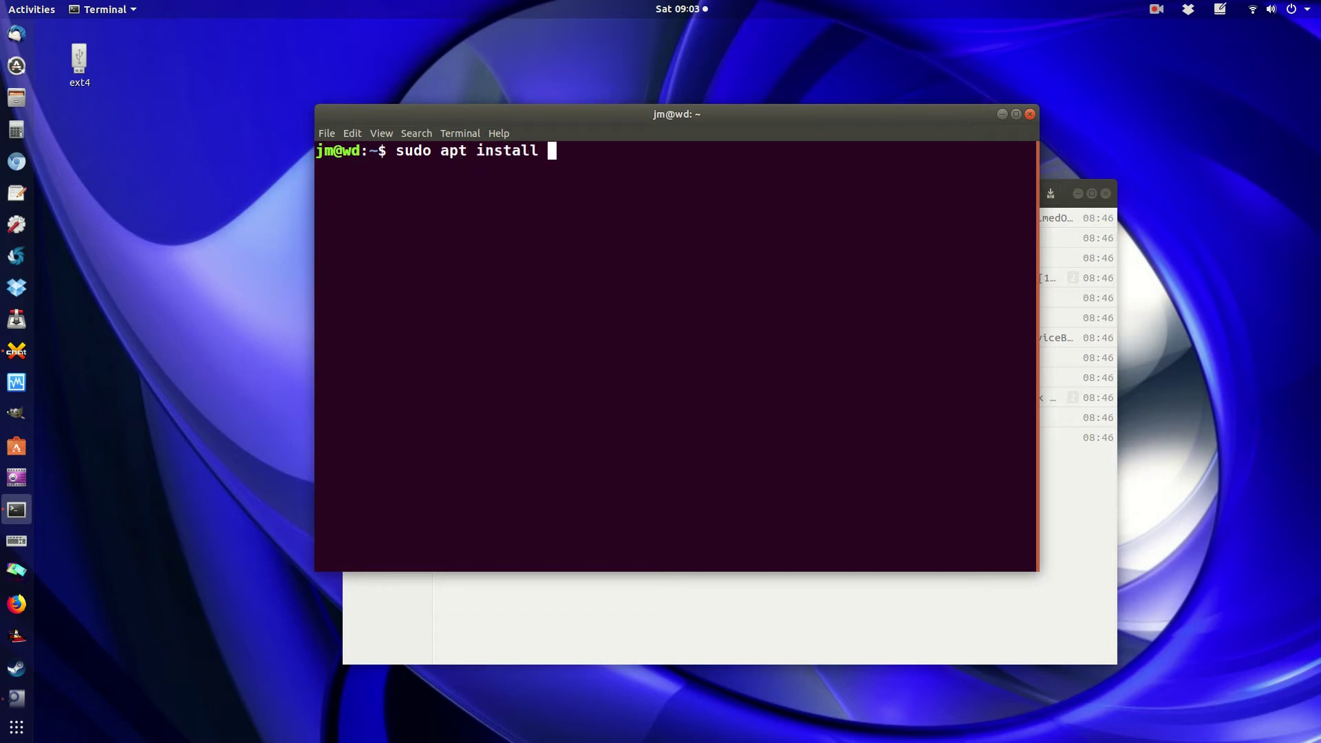
{"action": "type", "text": "gnome"}
{"action": "type", "text": "-"}
Run 'sudo apt install gnome-logs' with the password; it's already the newest version
{"action": "key", "text": "BackSpace"}
{"action": "type", "text": "-logs"}
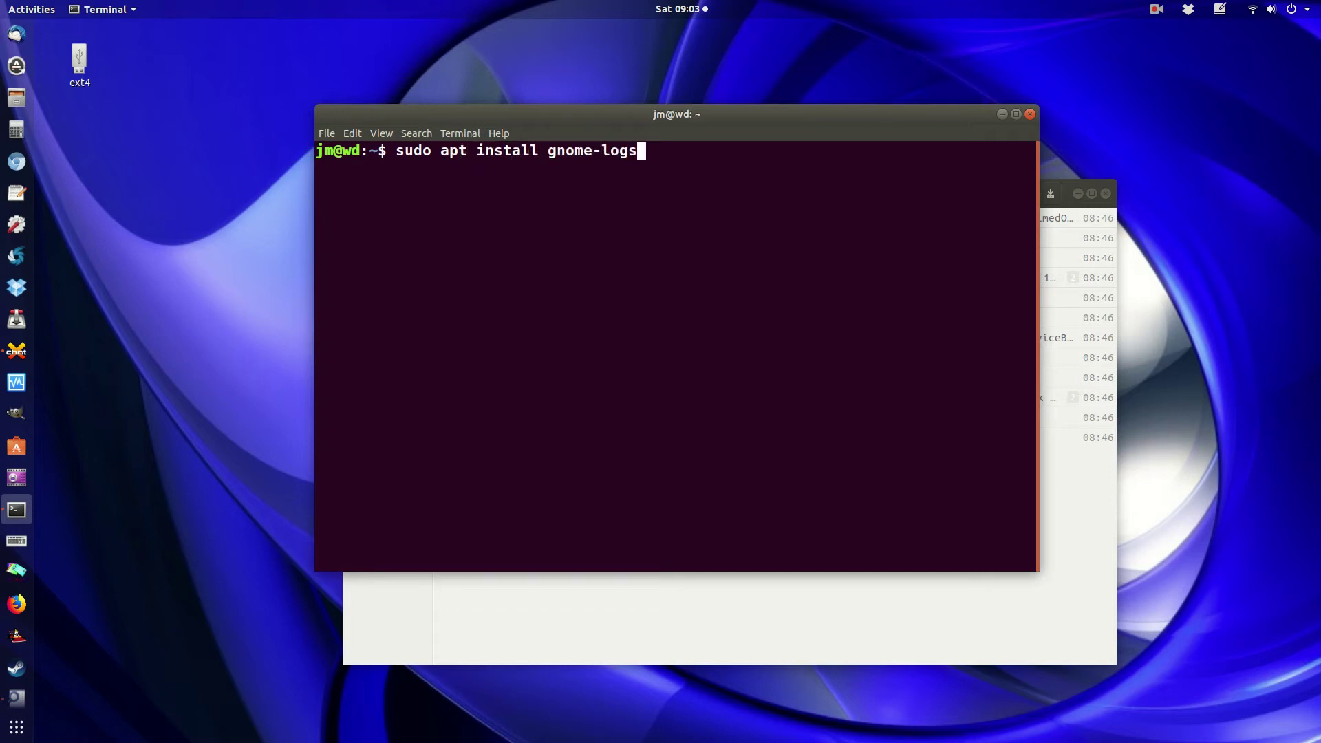
{"action": "key", "text": "Return"}
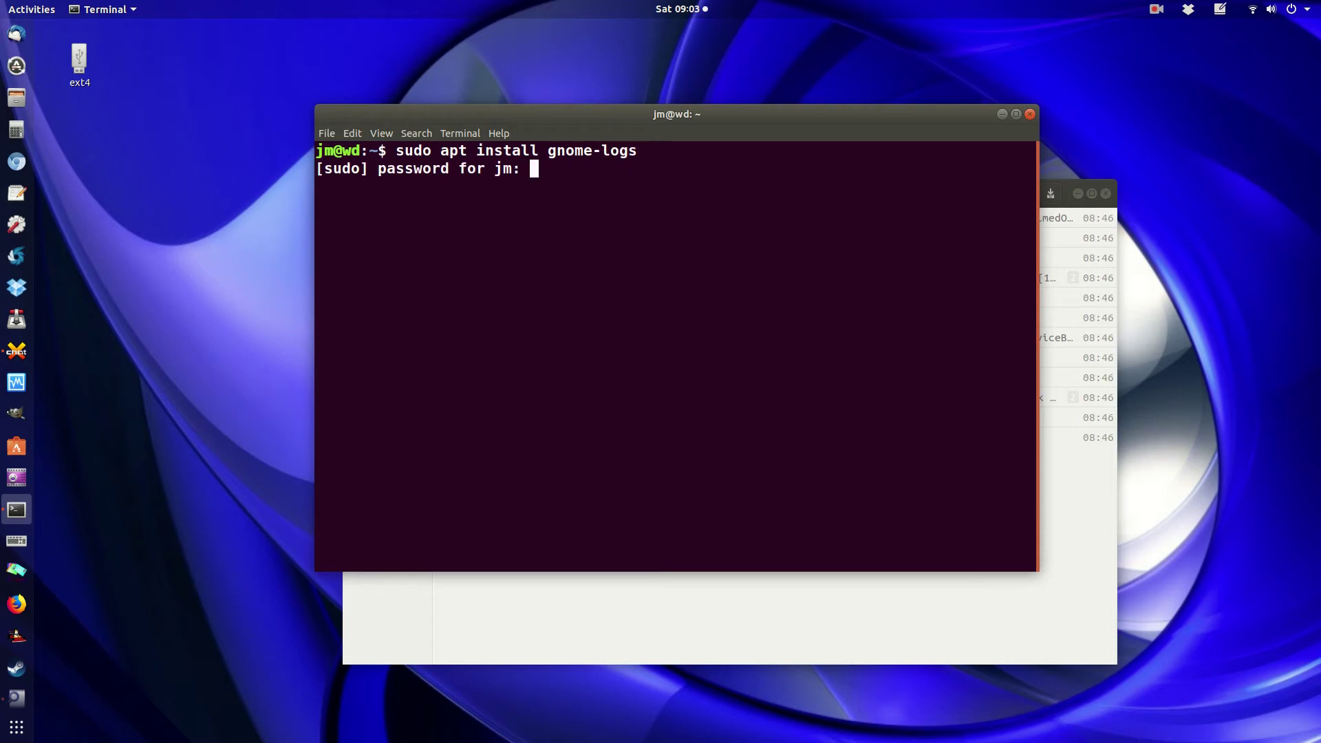
{"action": "key", "text": "Return"}
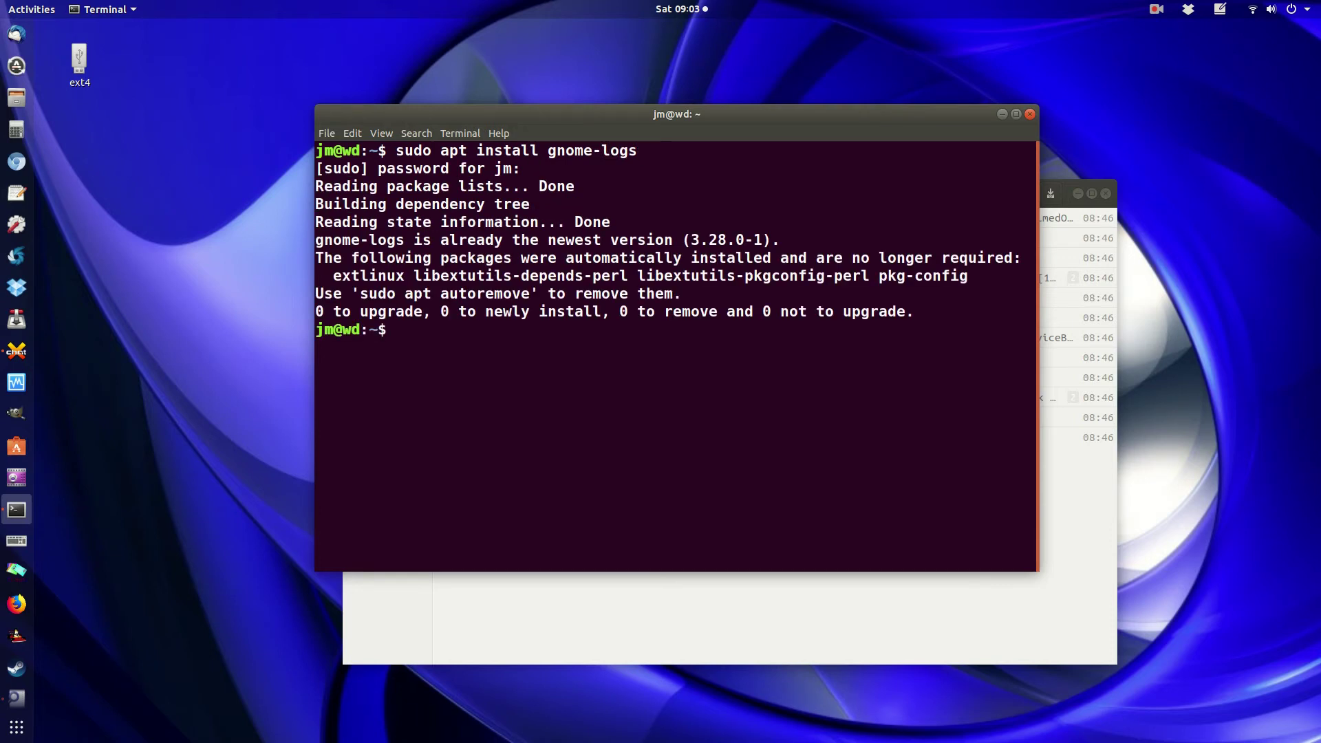
Move the Logs window down and right, keeping the terminal in front
{"action": "left_click", "coordinate": [625, 635]}
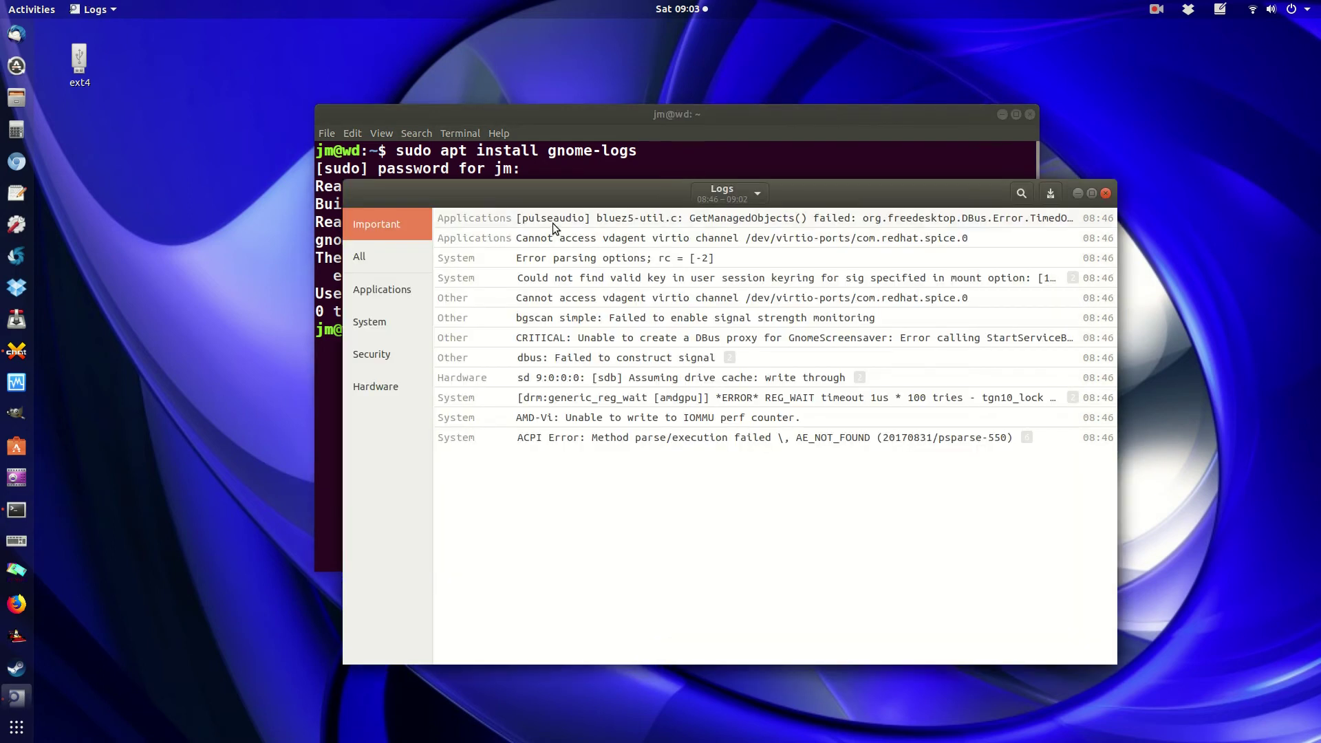
{"action": "left_click_drag", "start_coordinate": [581, 193], "coordinate": [682, 396]}
{"action": "left_click", "coordinate": [560, 316]}
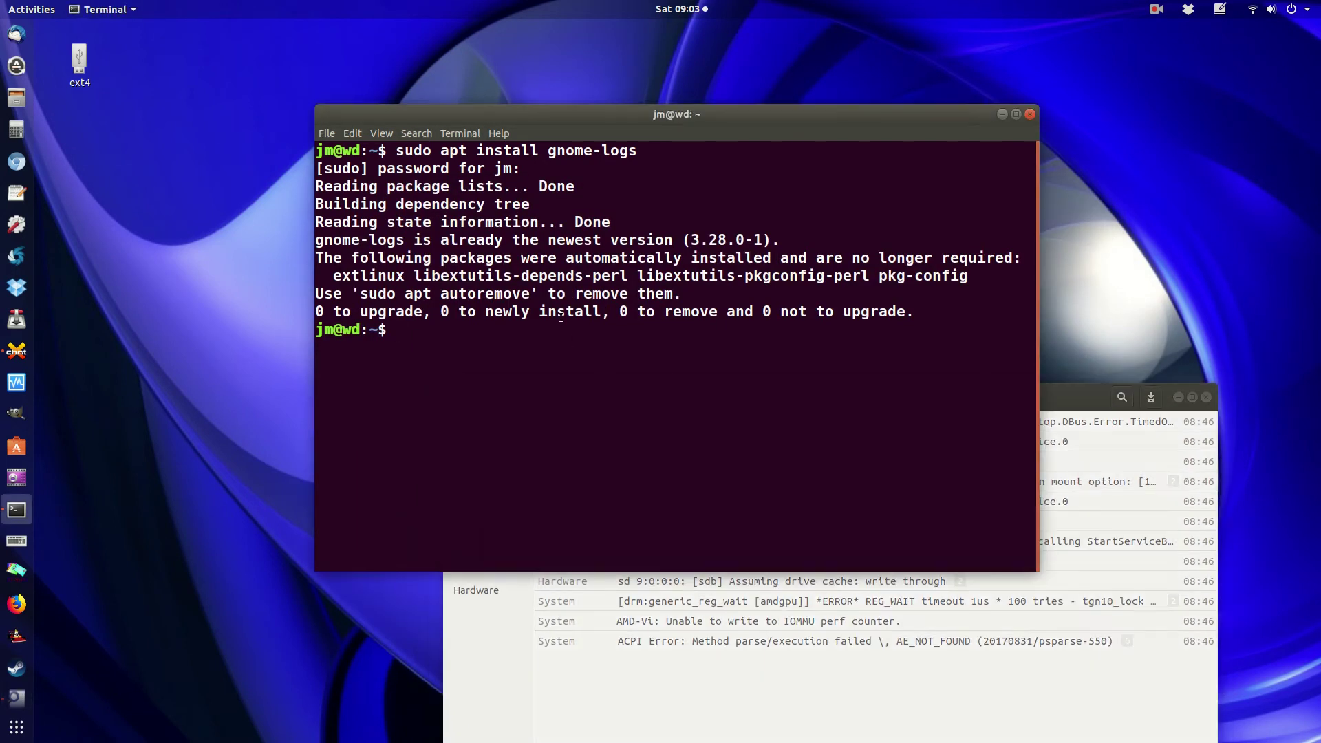
{"action": "type", "text": "nano /"}
{"action": "type", "text": "var/"}
{"action": "type", "text": "log/"}
{"action": "type", "text": "syslog"}
Open /var/log/syslog in nano, suspend it with Ctrl+Z, and bring Logs forward
{"action": "key", "text": "Return"}
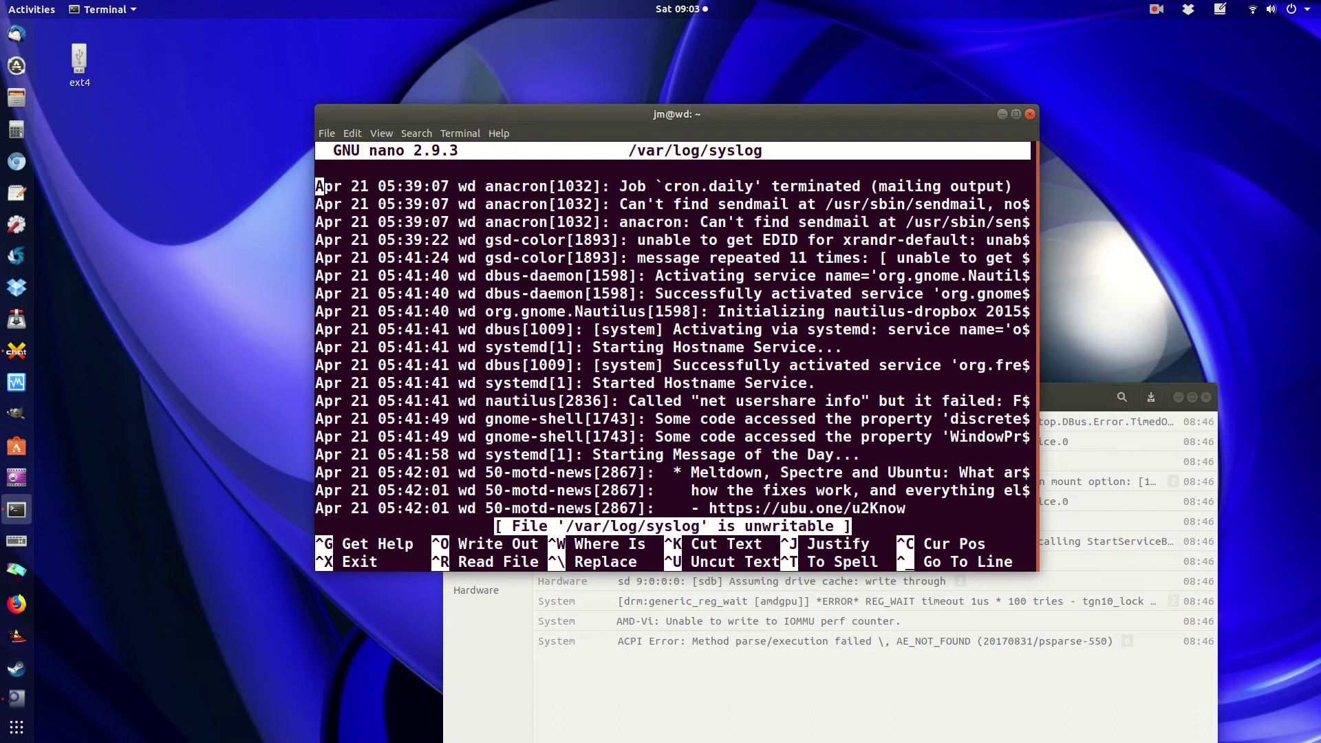
{"action": "key", "text": "ctrl+z"}
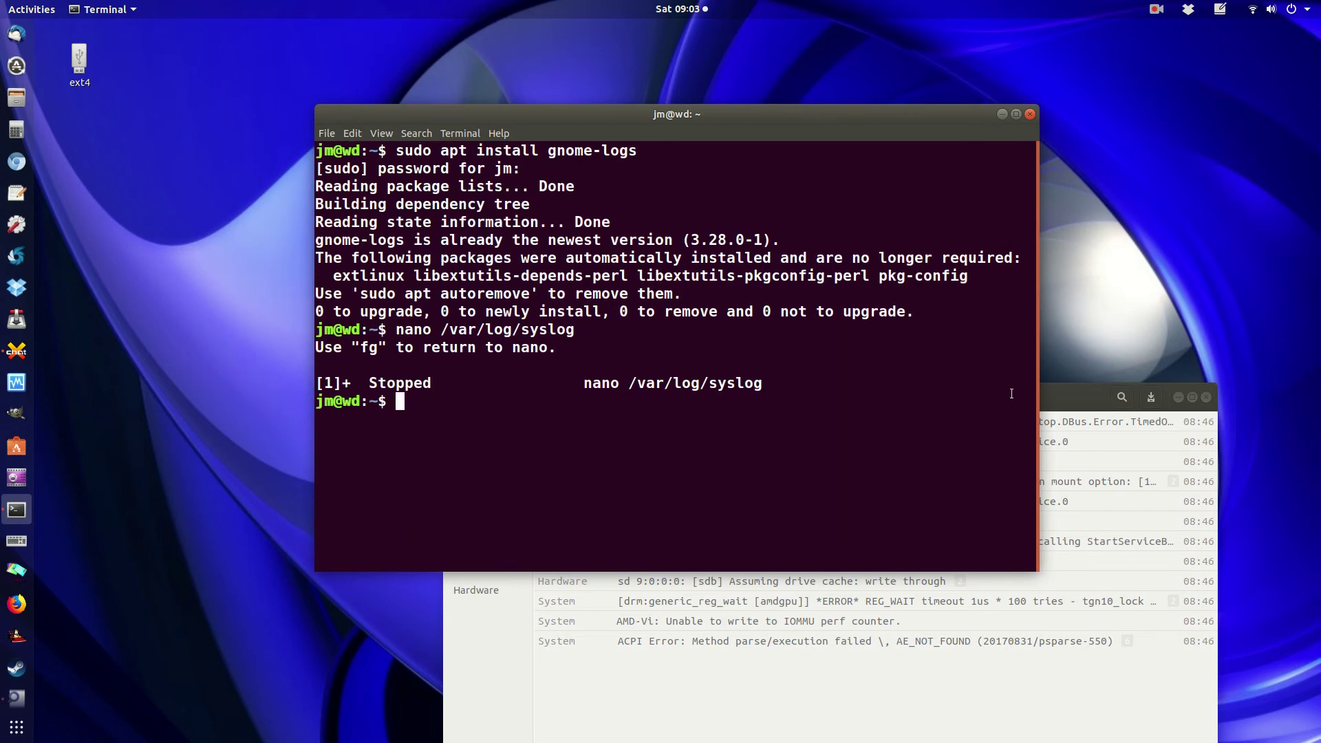
{"action": "left_click_drag", "start_coordinate": [1083, 398], "coordinate": [1109, 328]}
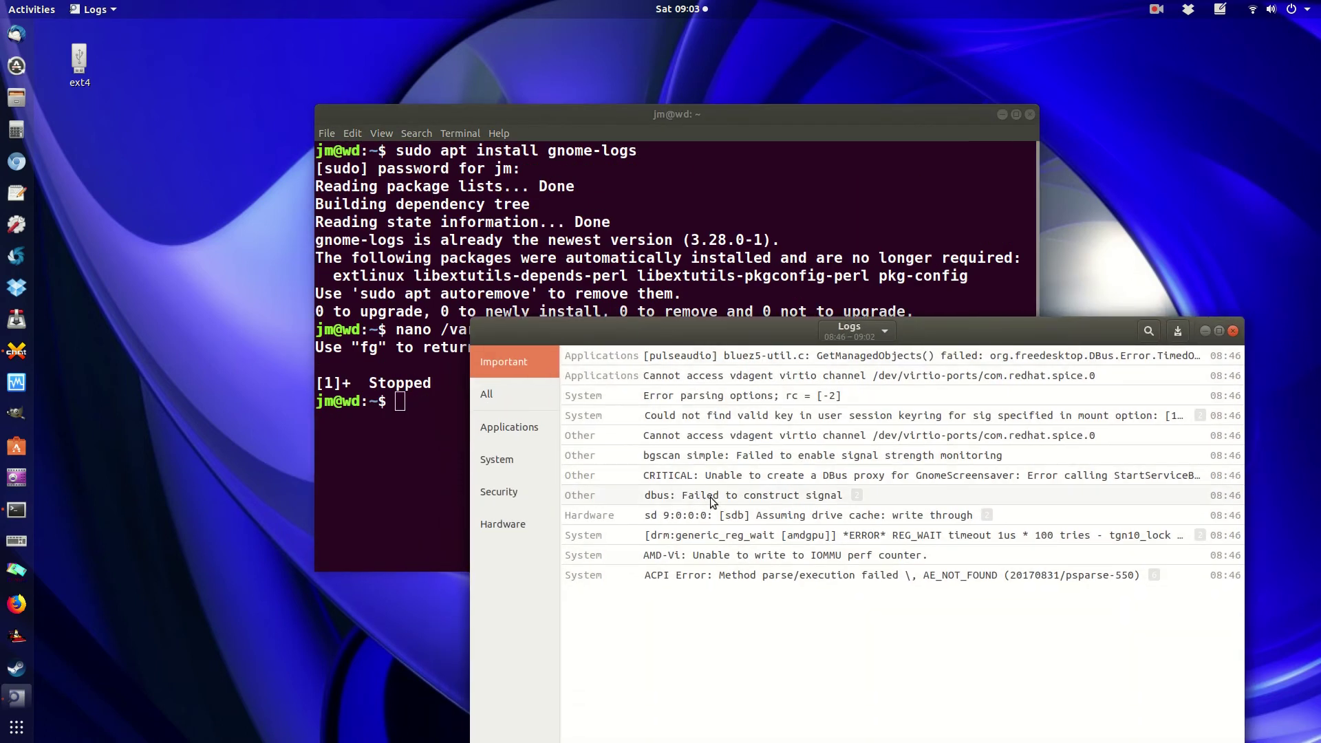
{"action": "left_click_drag", "start_coordinate": [909, 347], "coordinate": [945, 284]}
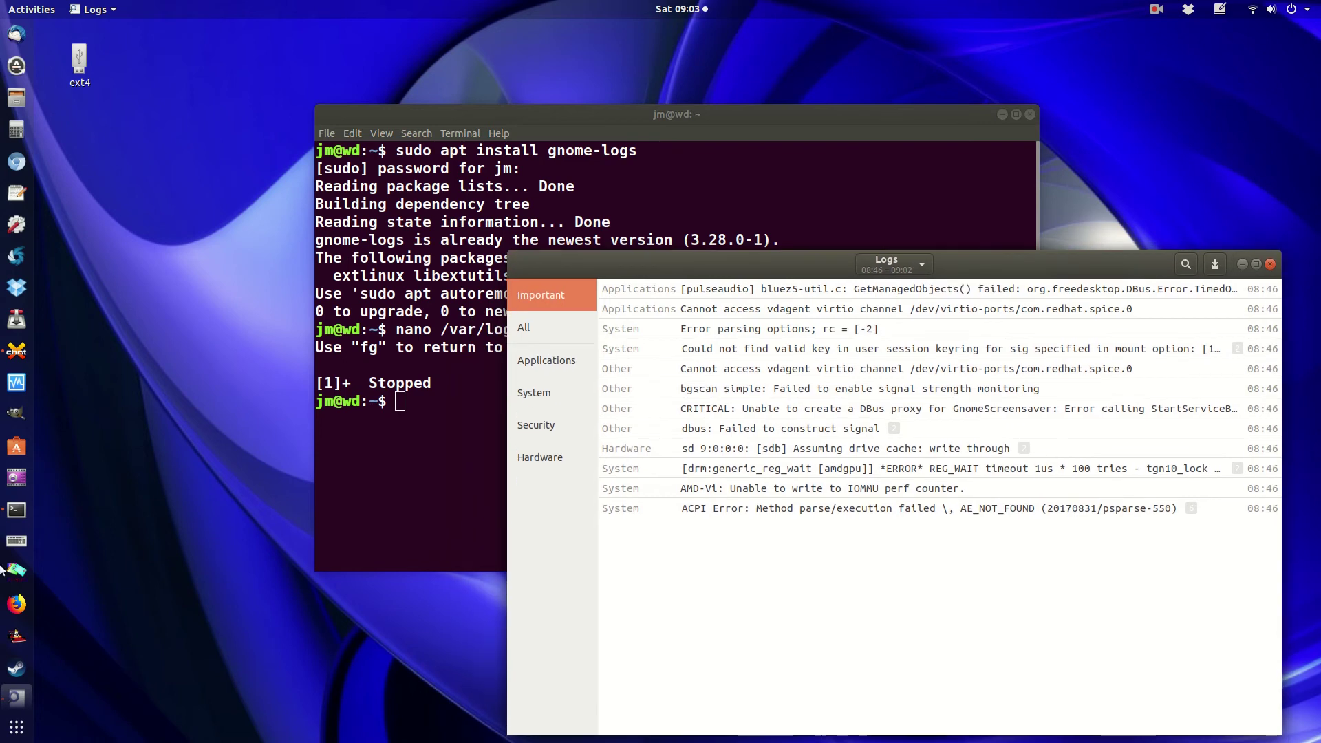
{"action": "left_click", "coordinate": [17, 727]}
{"action": "type", "text": "l"}
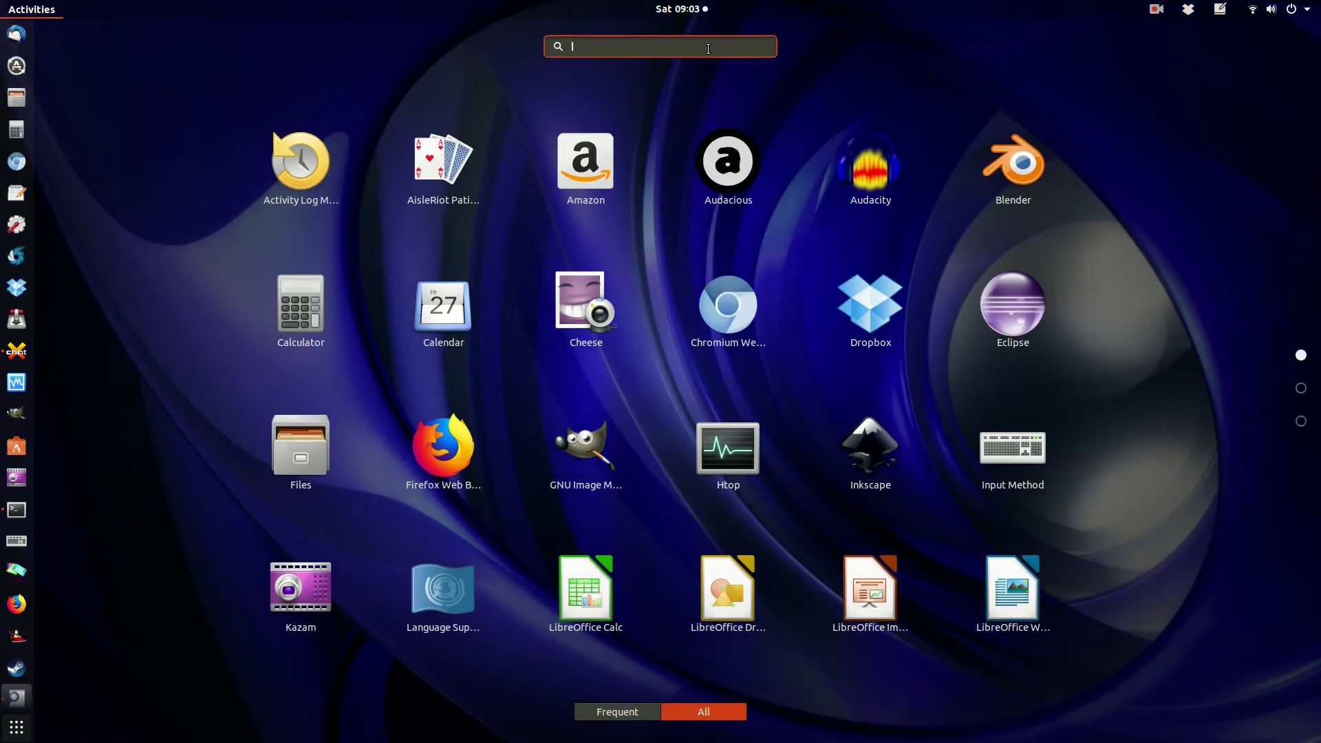
{"action": "type", "text": "og"}
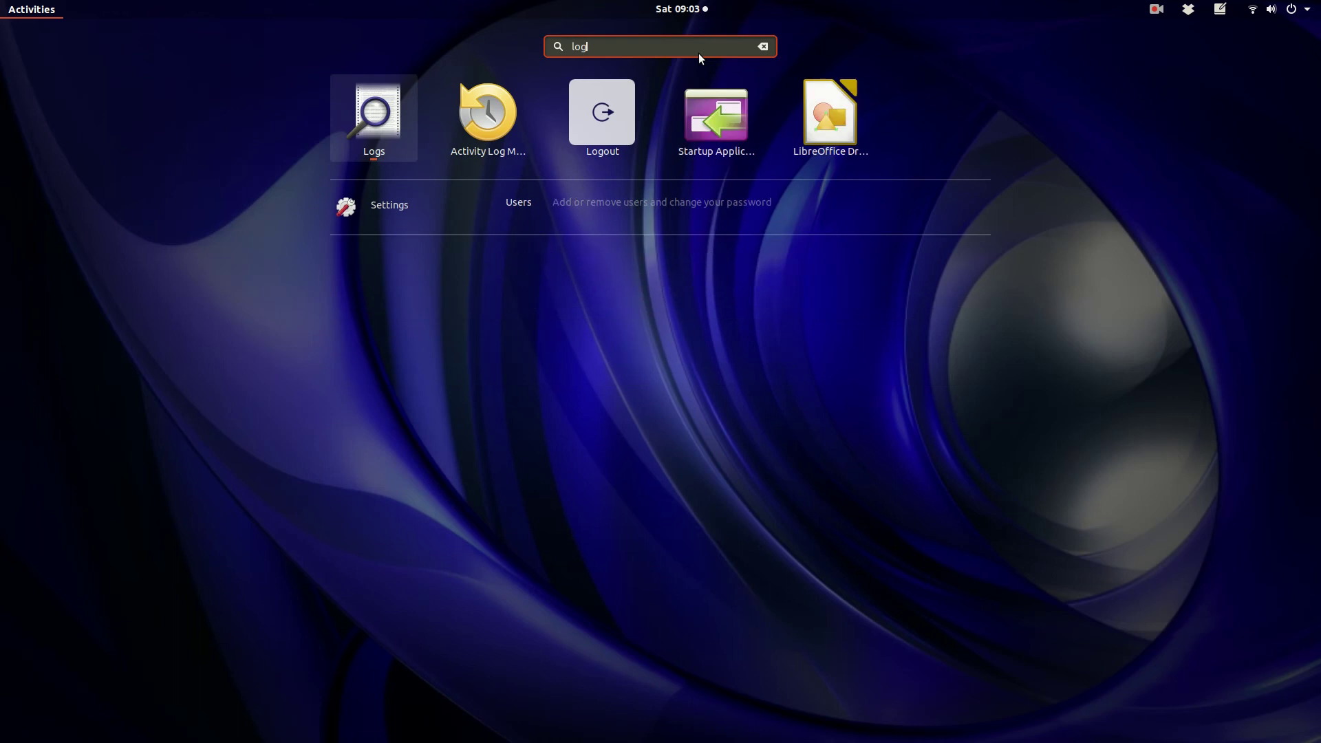
{"action": "type", "text": "s"}
{"action": "key", "text": "Escape"}
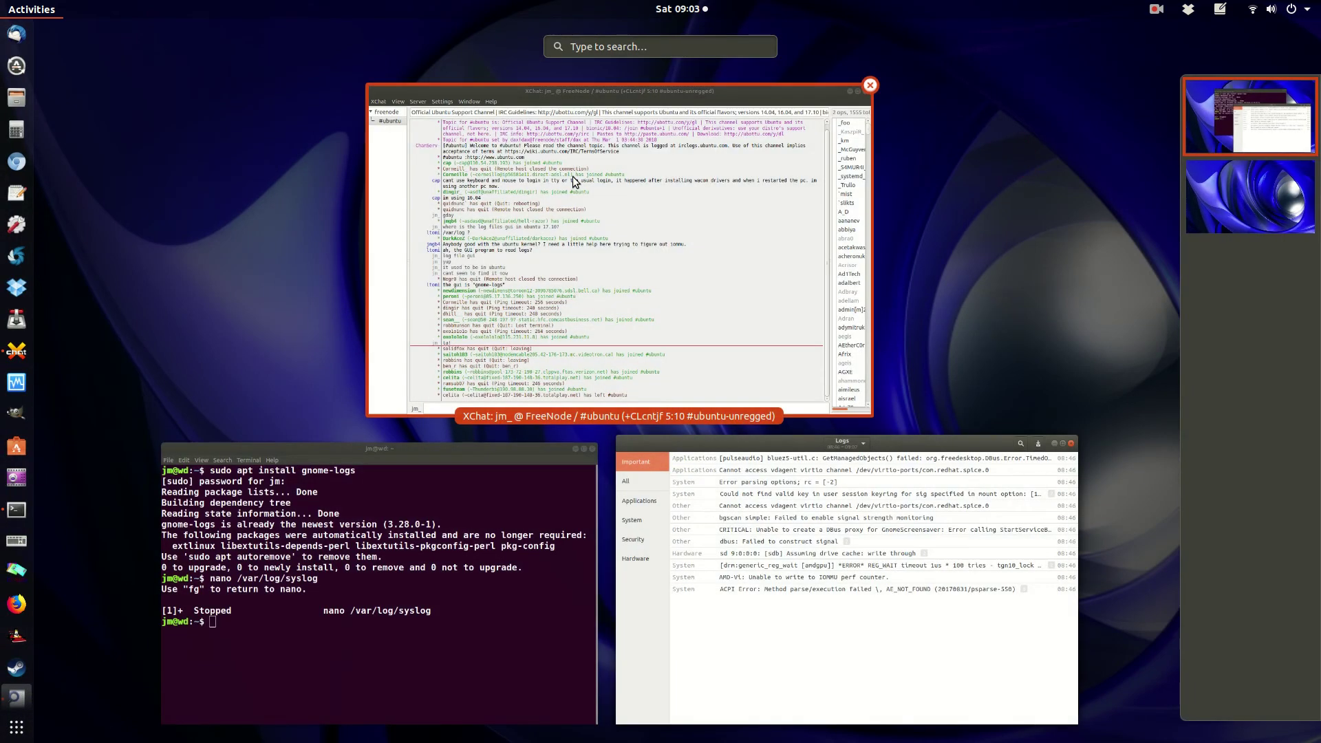
{"action": "key", "text": "Escape"}
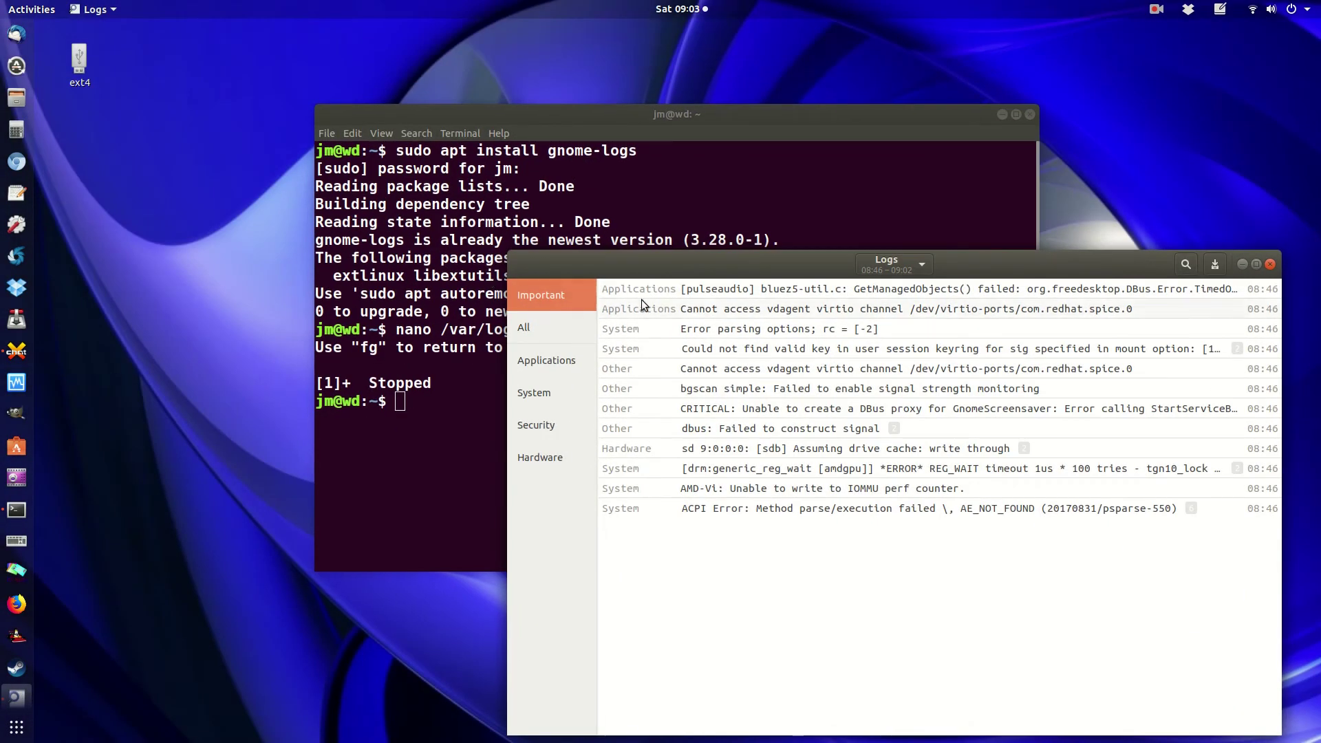
{"action": "mouse_move", "coordinate": [792, 251]}
{"action": "left_mouse_down"}
{"action": "mouse_move", "coordinate": [698, 216]}
{"action": "mouse_move", "coordinate": [788, 243]}
{"action": "mouse_move", "coordinate": [698, 245]}
{"action": "left_mouse_up"}
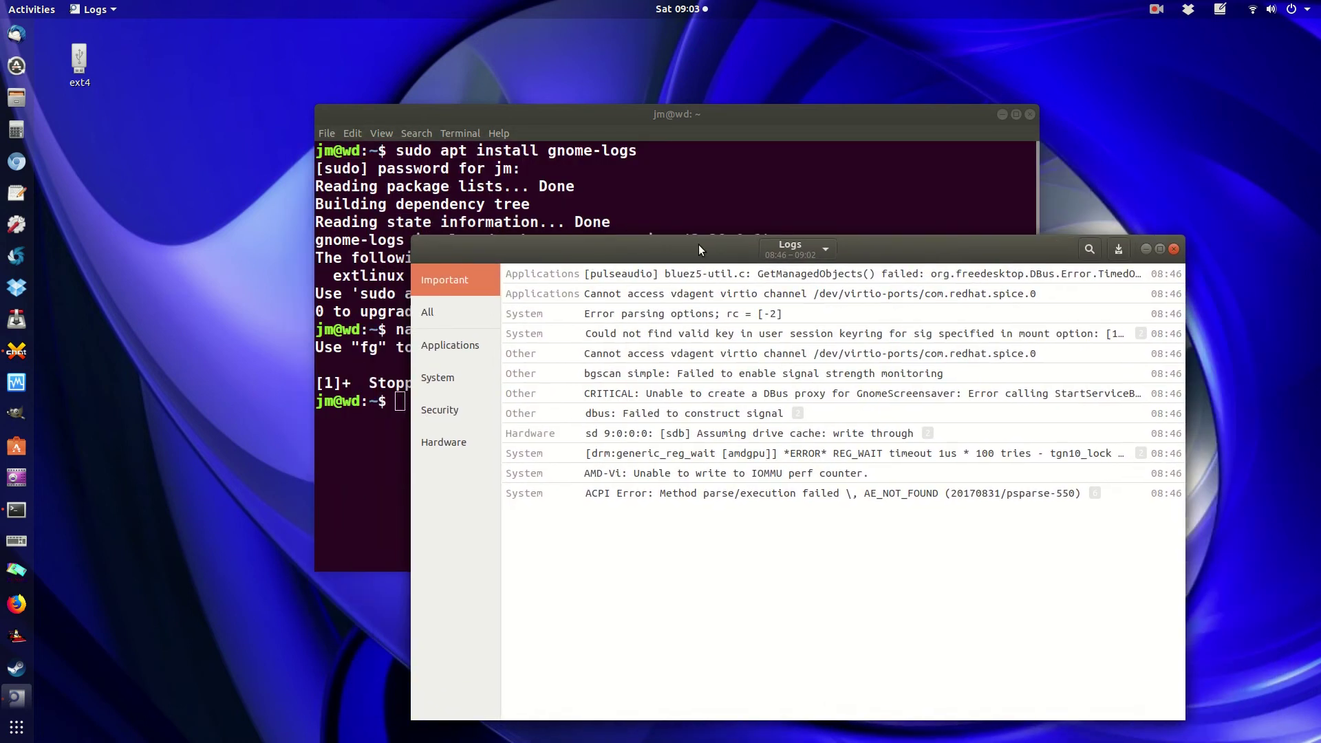